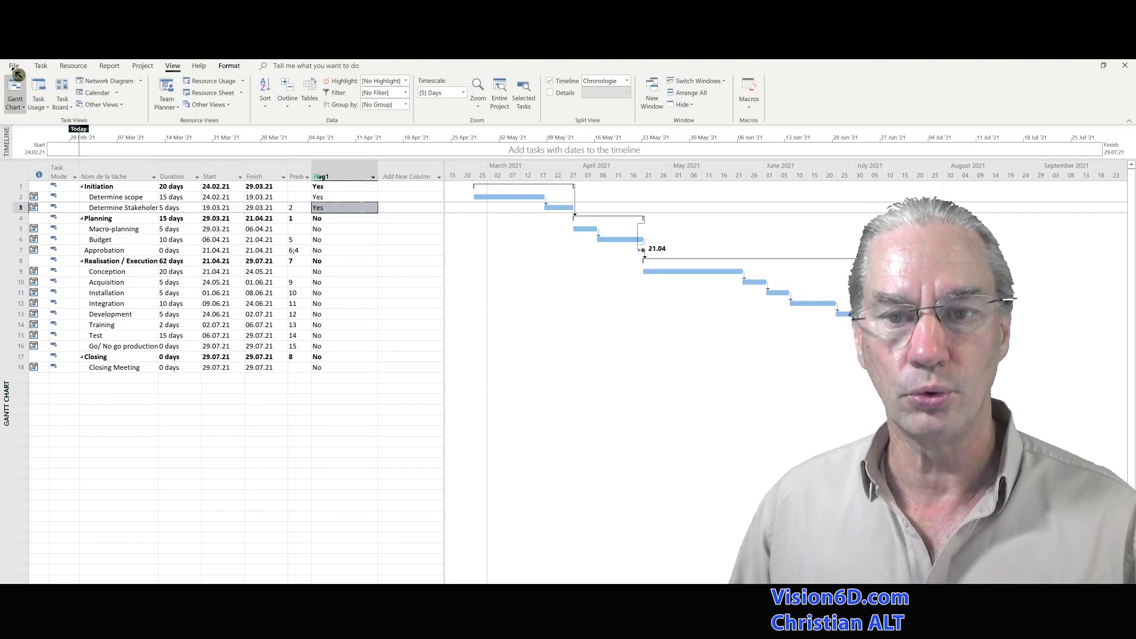
Step: Edit the third task's Flag1 cell so it can be set to Yes
key(F2)
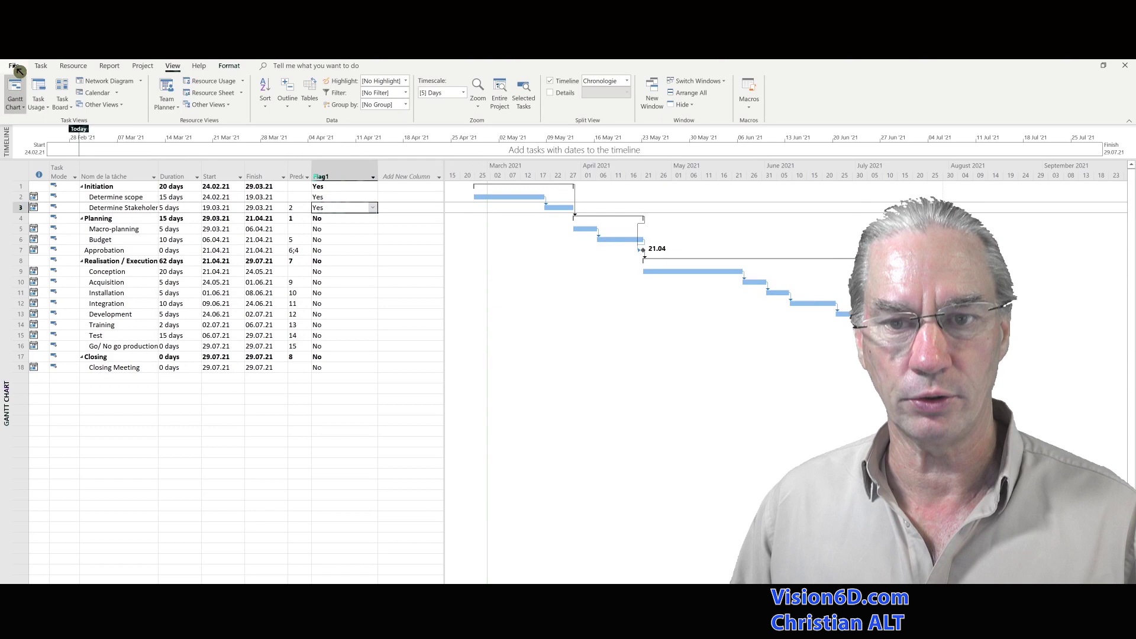
click(19, 70)
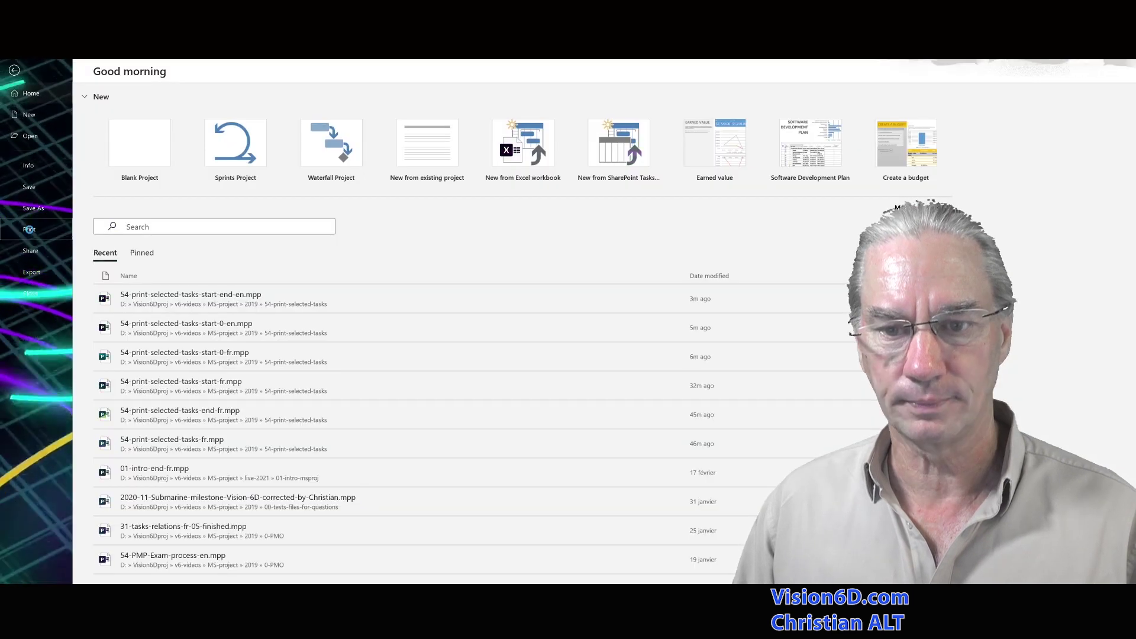
click(29, 229)
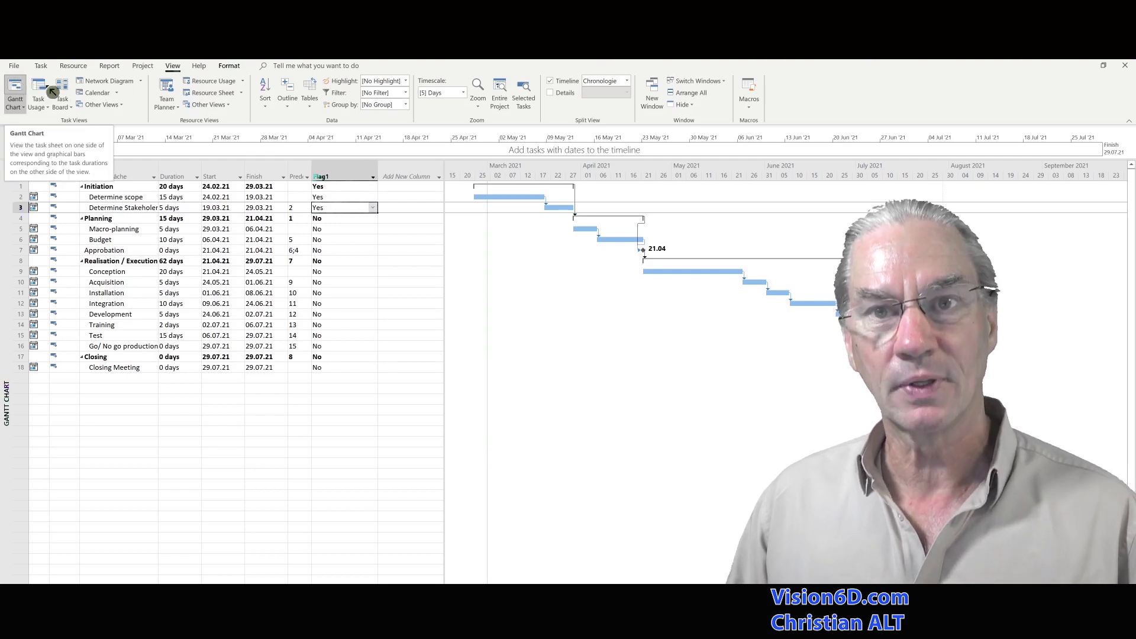
Step: Apply the custom 'Filter print' filter to show only the three flagged tasks
click(406, 93)
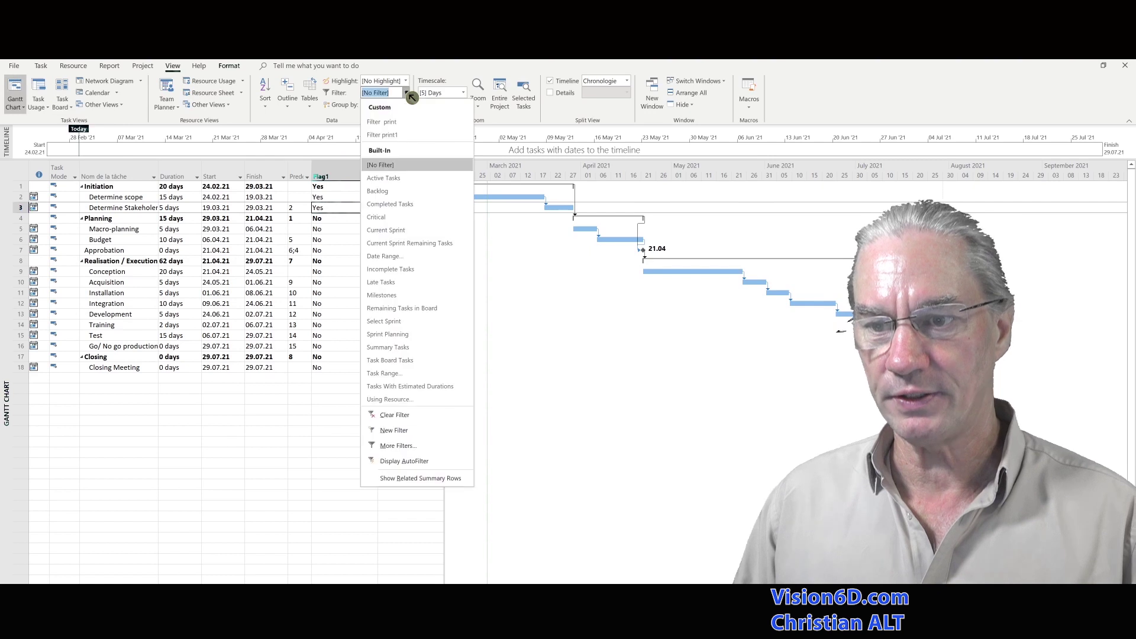
click(408, 124)
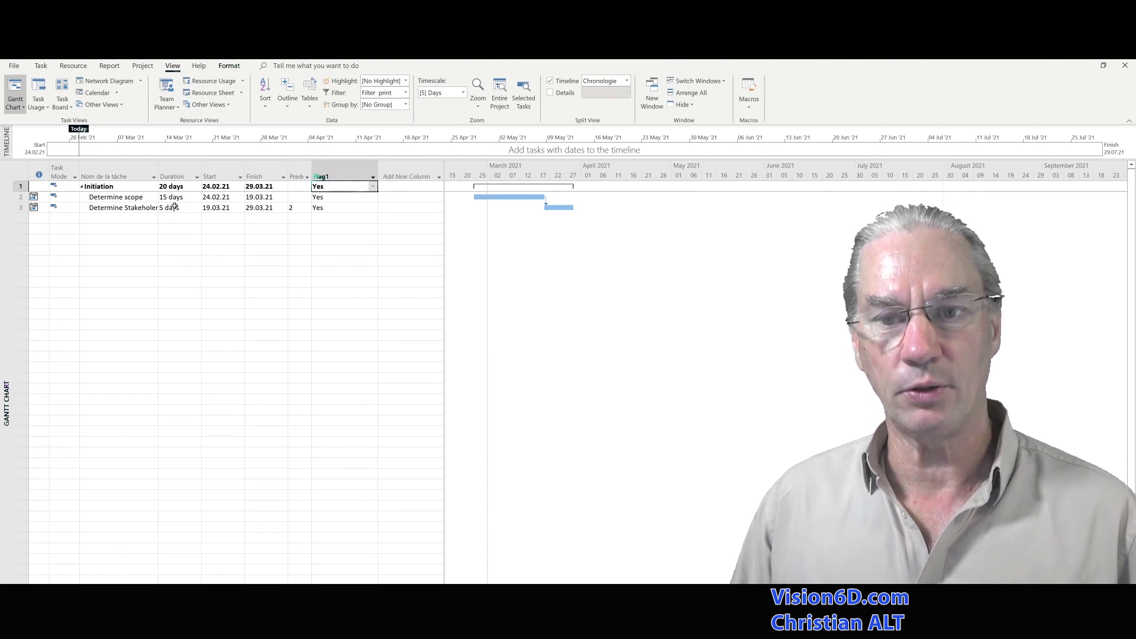
click(14, 66)
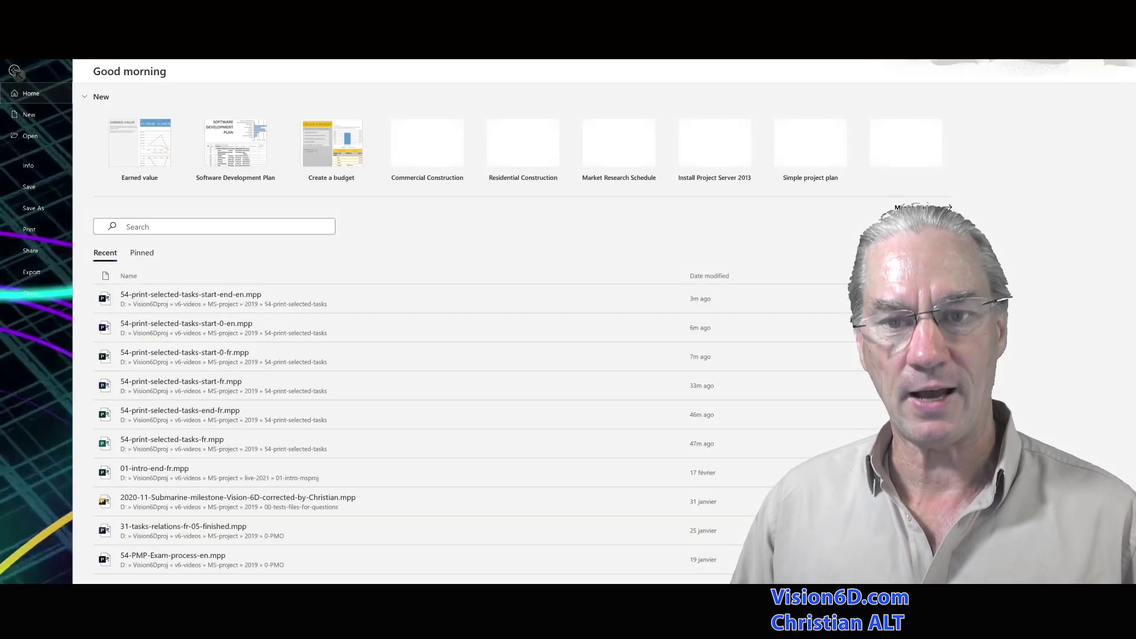
click(47, 232)
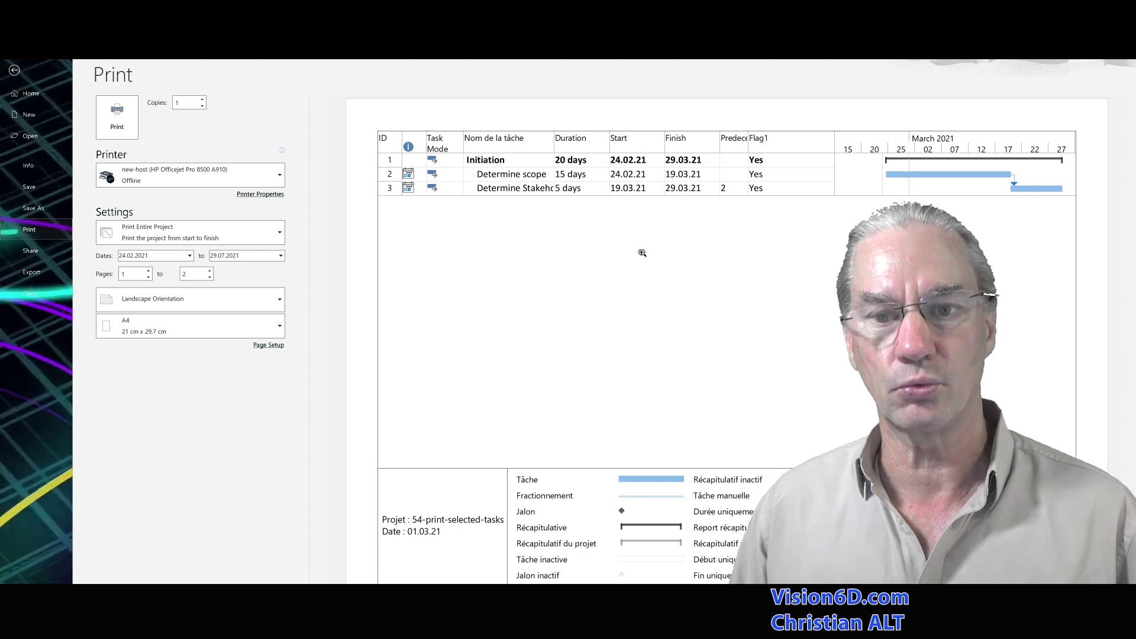
key(Escape)
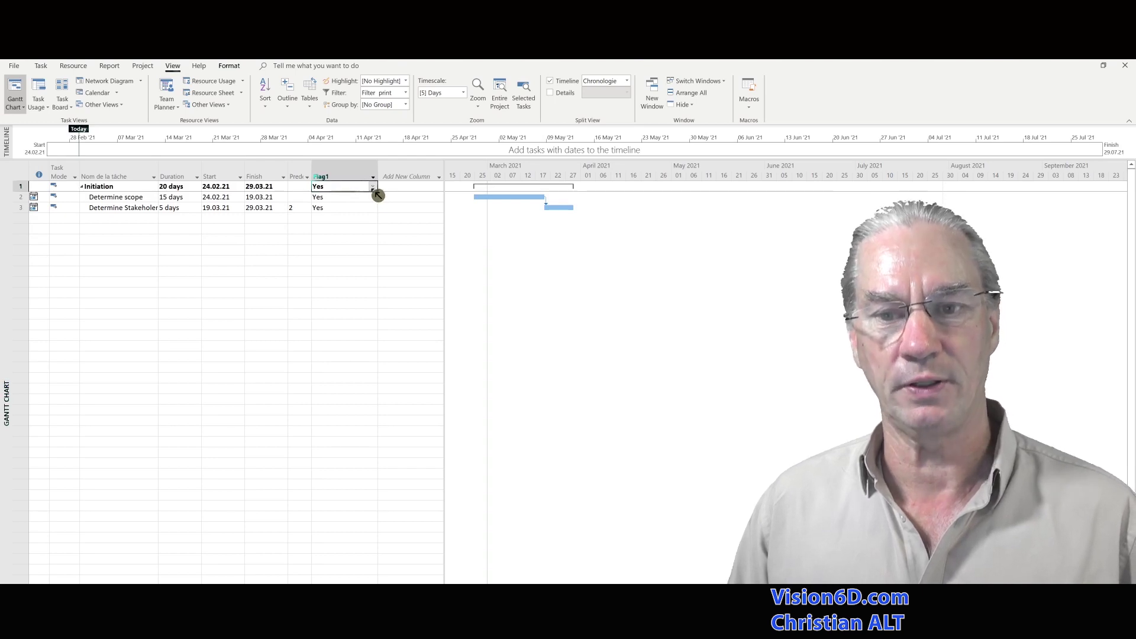
Step: Clear the filter to show all 18 tasks and delete the Flag1 column
click(407, 94)
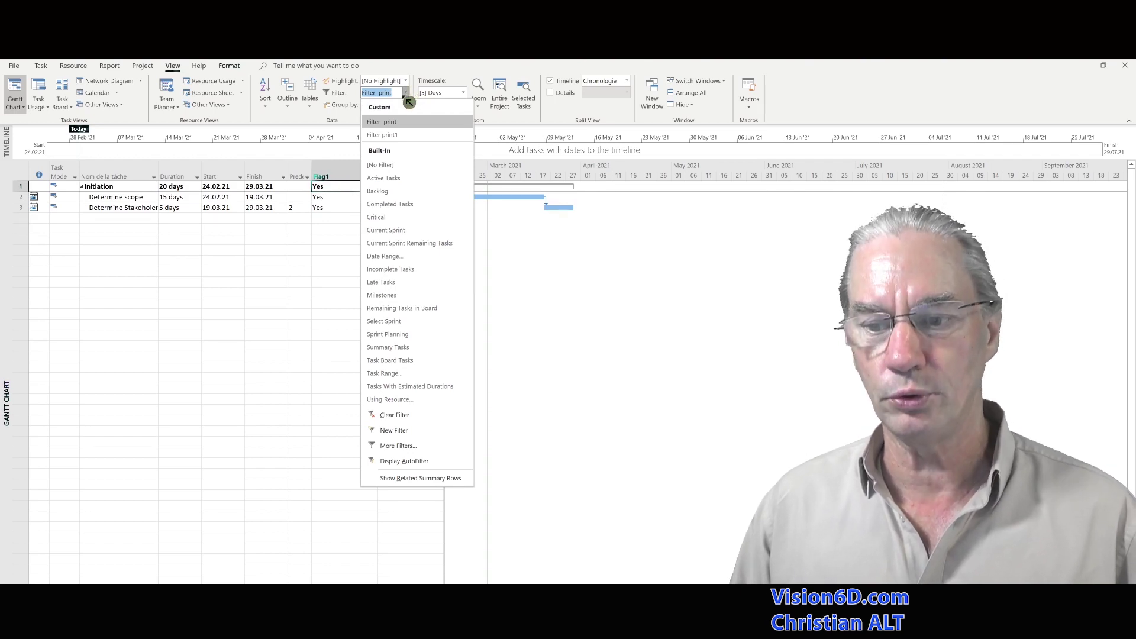
click(408, 414)
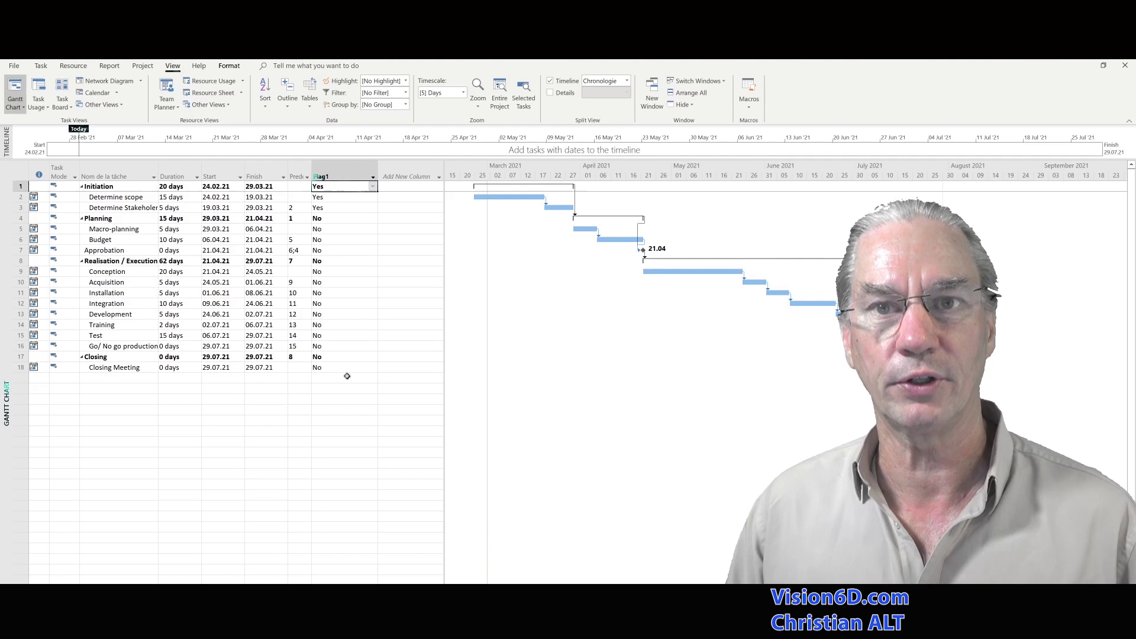
key(Delete)
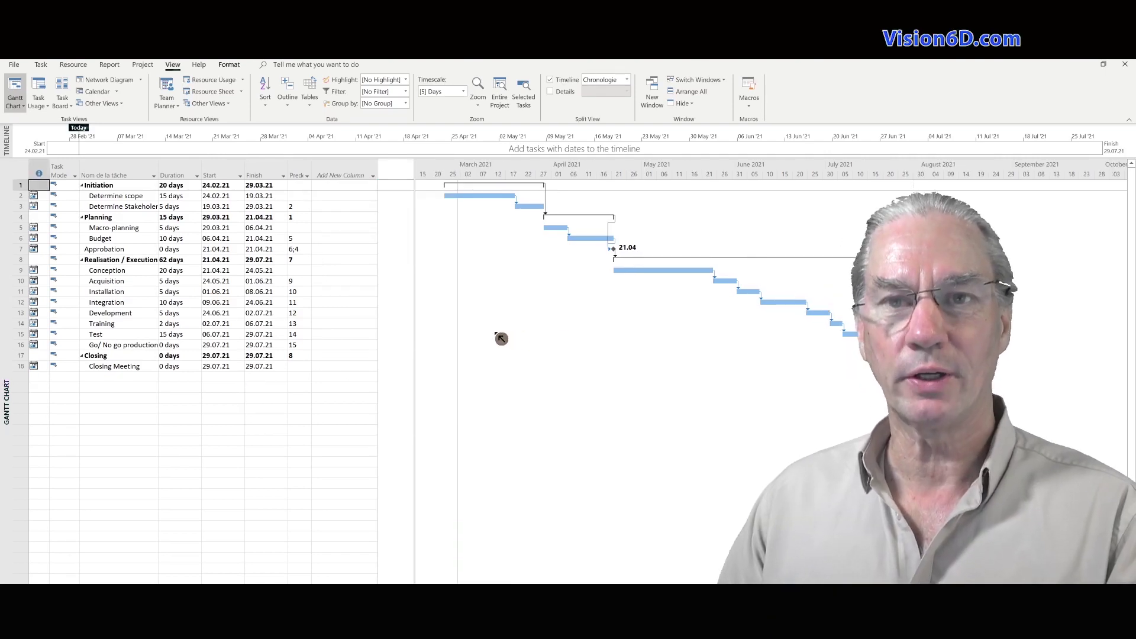
Step: Insert a new column at the table's end showing the Flag1 field
right_click(334, 179)
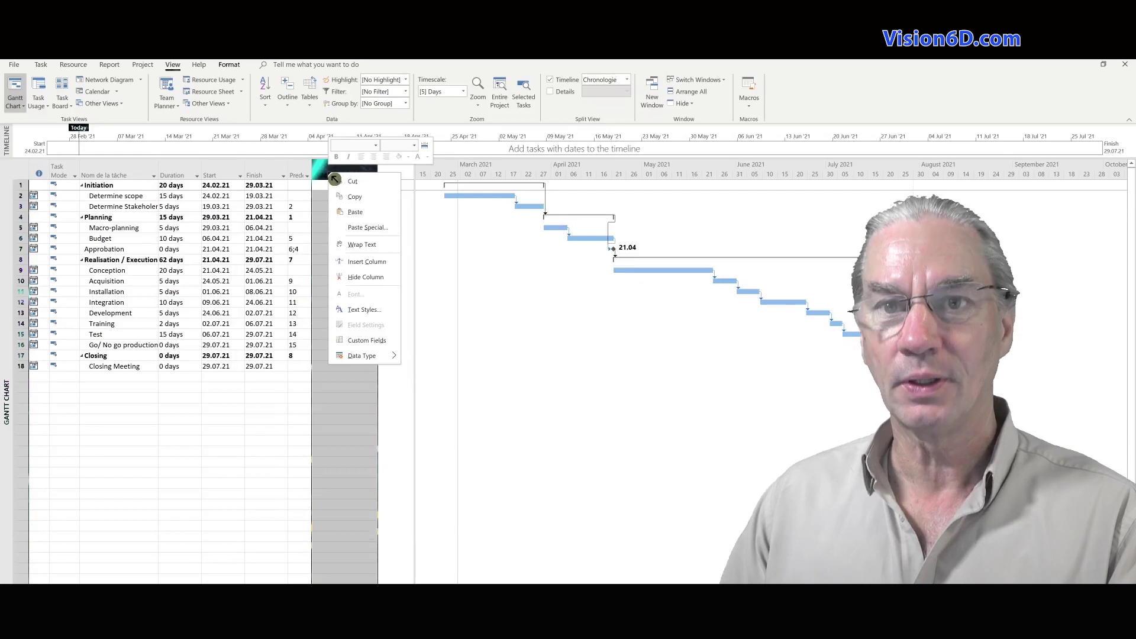
click(365, 261)
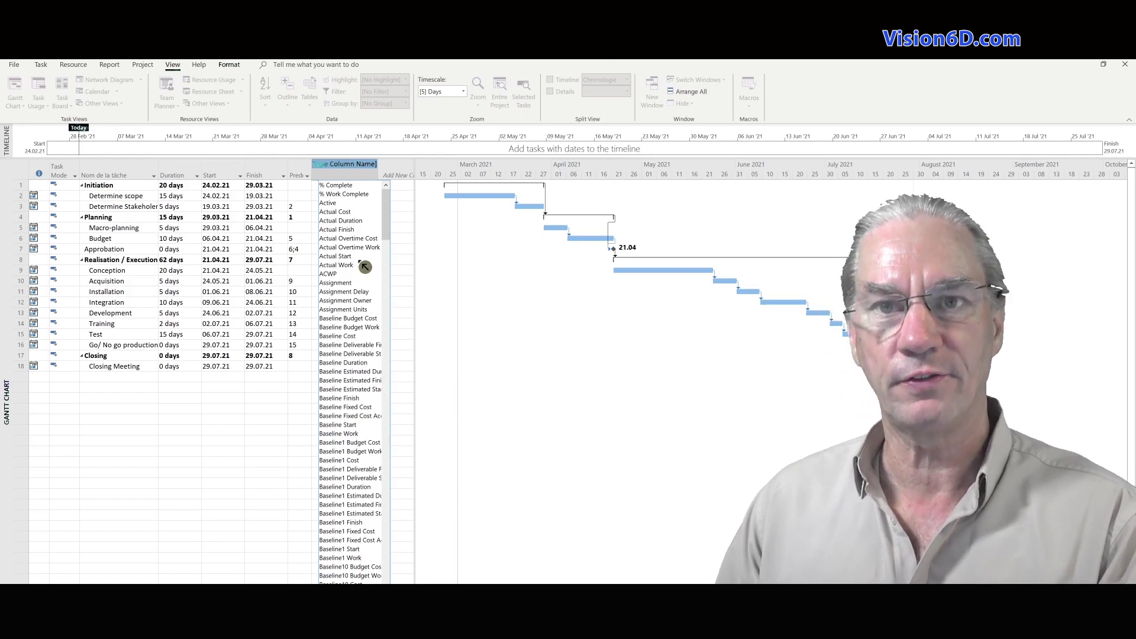
text(Finish)
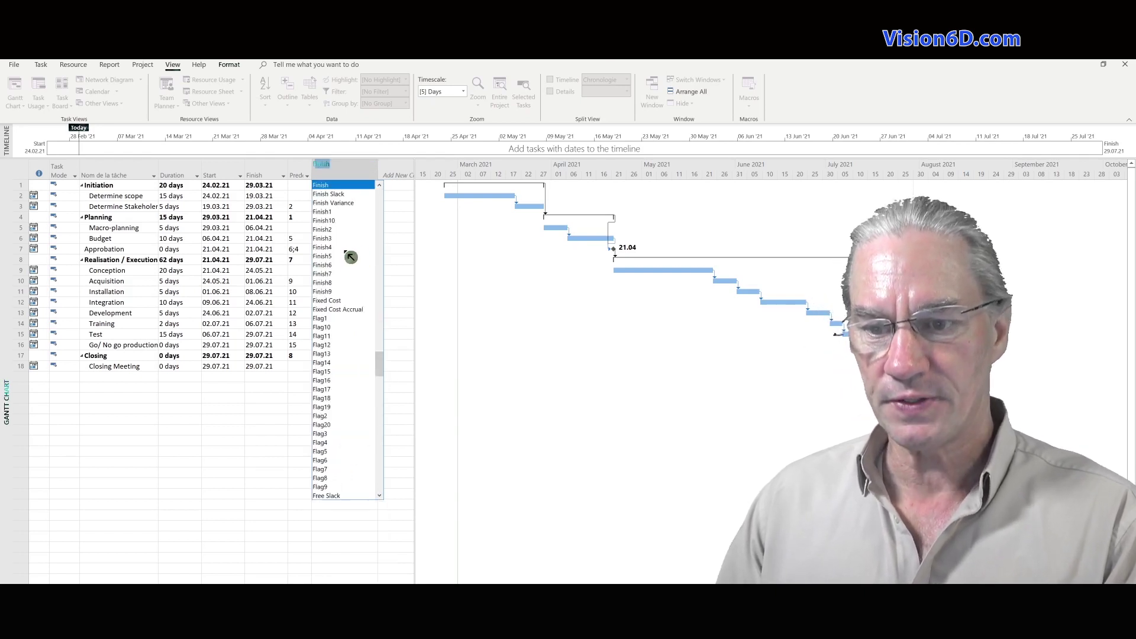
click(325, 318)
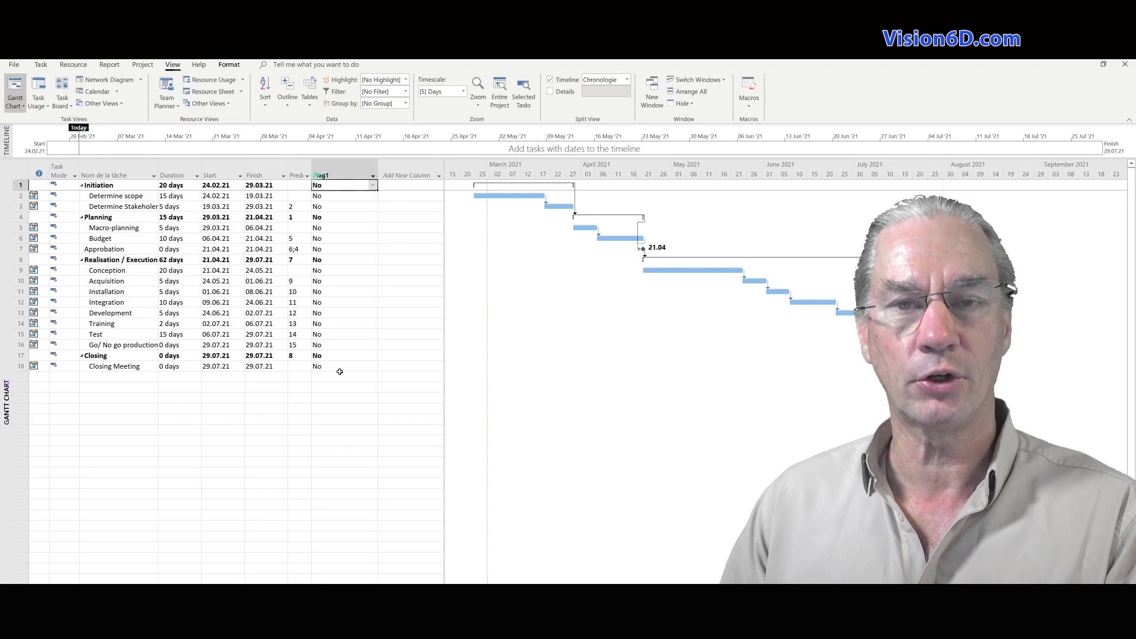
Step: Set Flag1 to Yes for Initiation, Determine scope and Determine Stakeholders
click(374, 186)
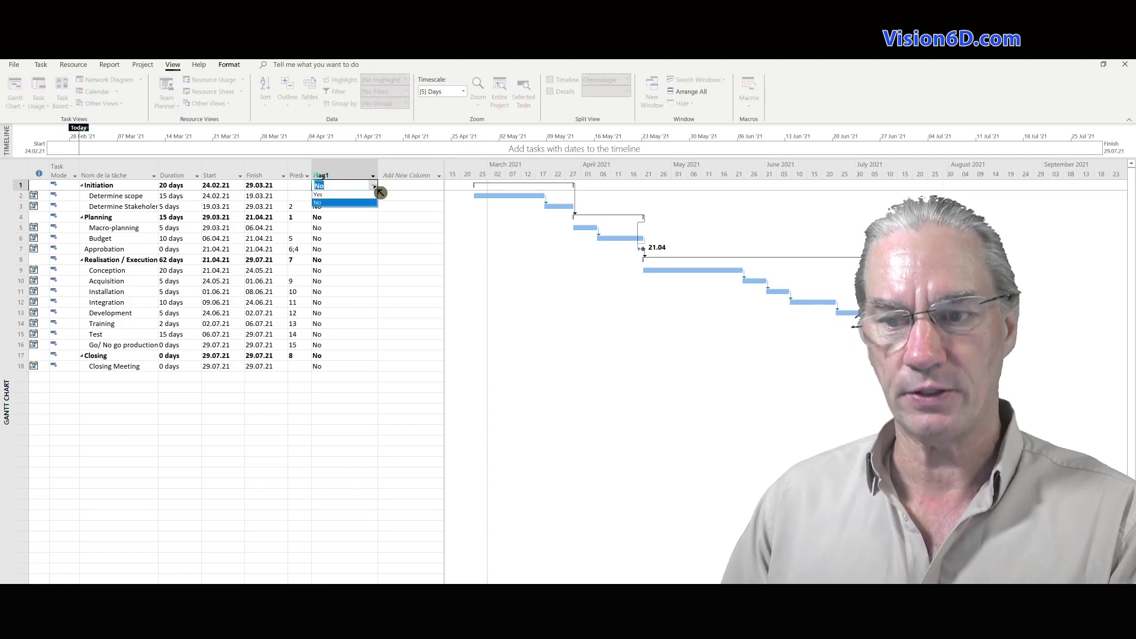
click(358, 194)
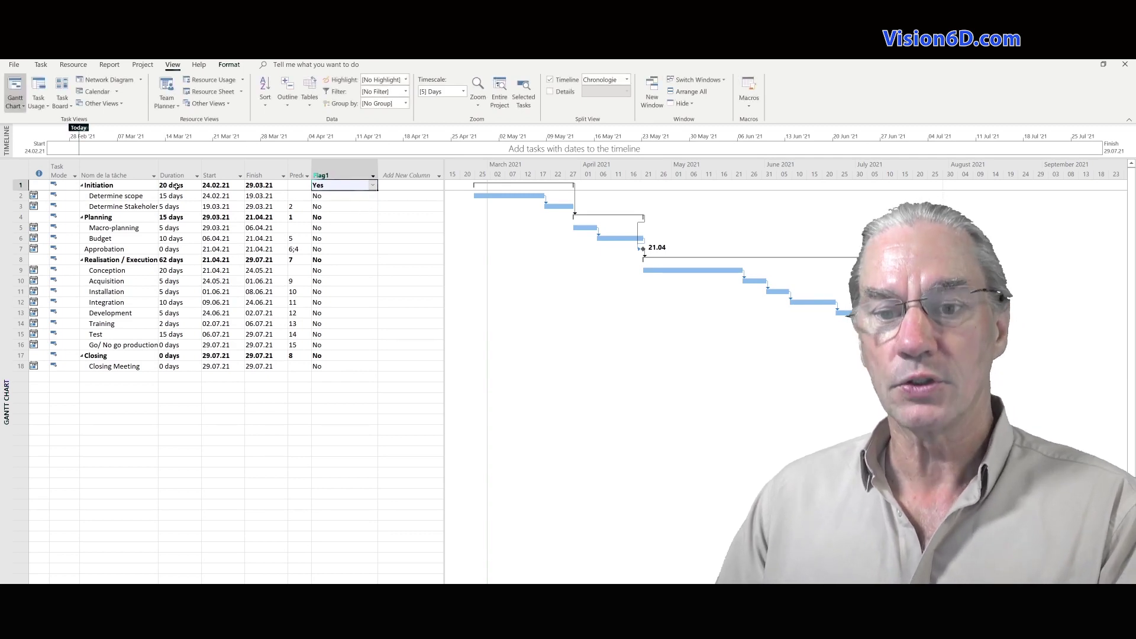
click(370, 196)
click(373, 196)
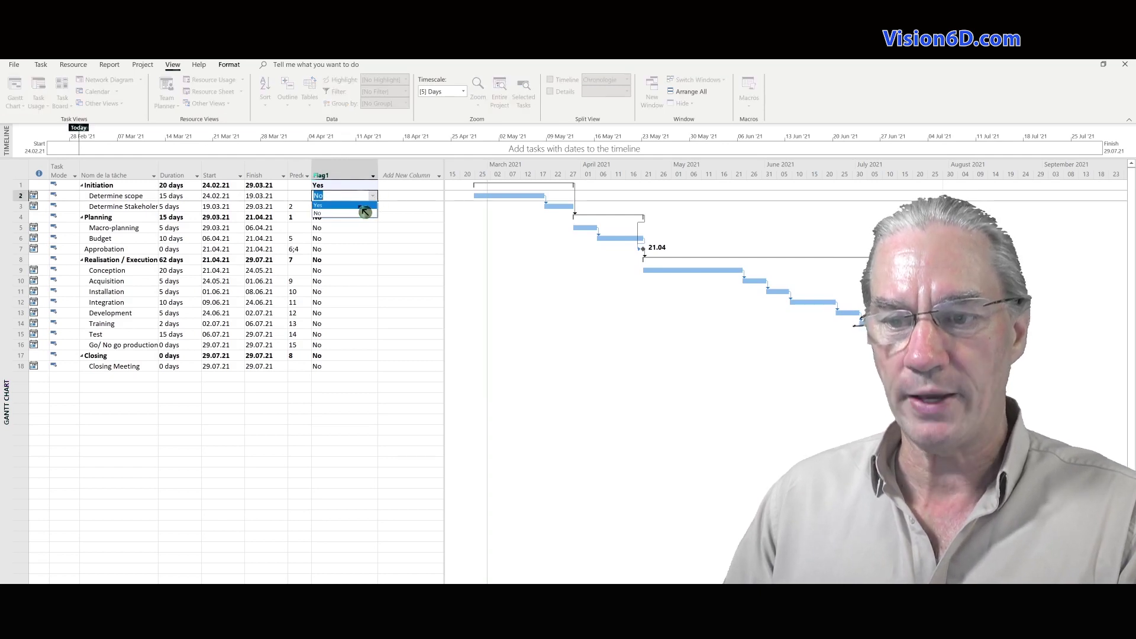
click(376, 204)
click(378, 213)
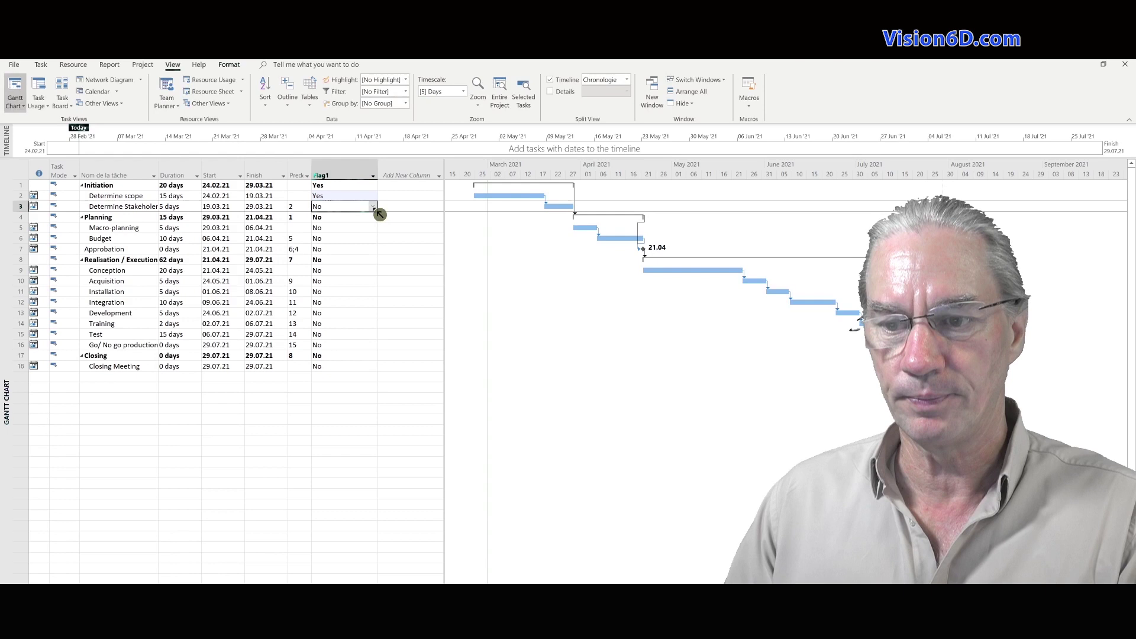
click(375, 212)
click(372, 215)
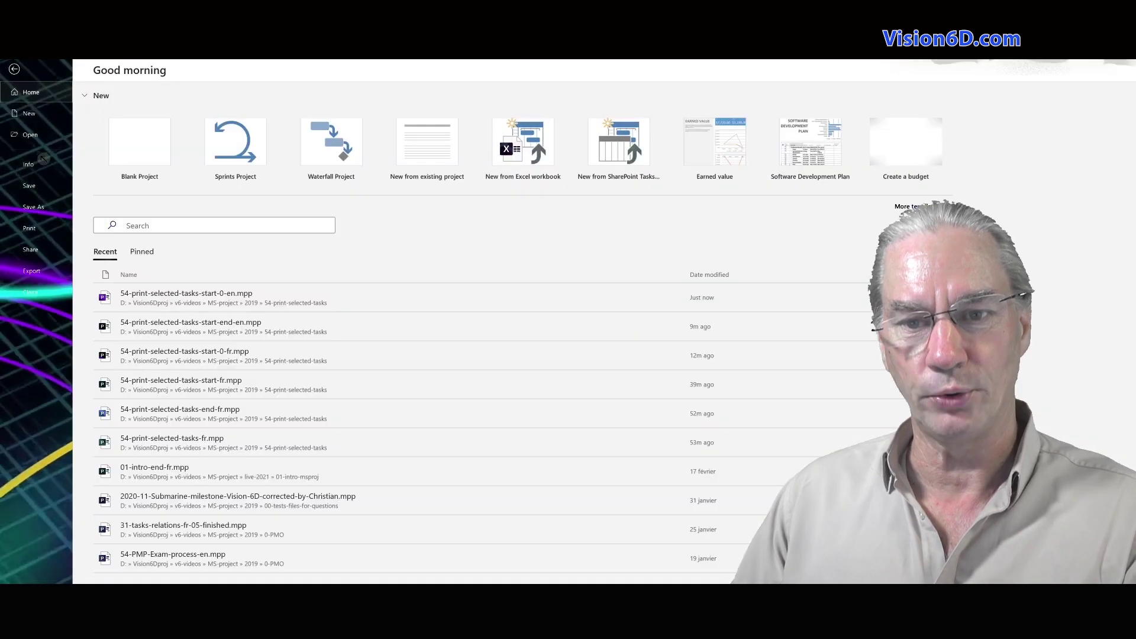
Step: Preview the printout, then return to the full Gantt chart
click(31, 227)
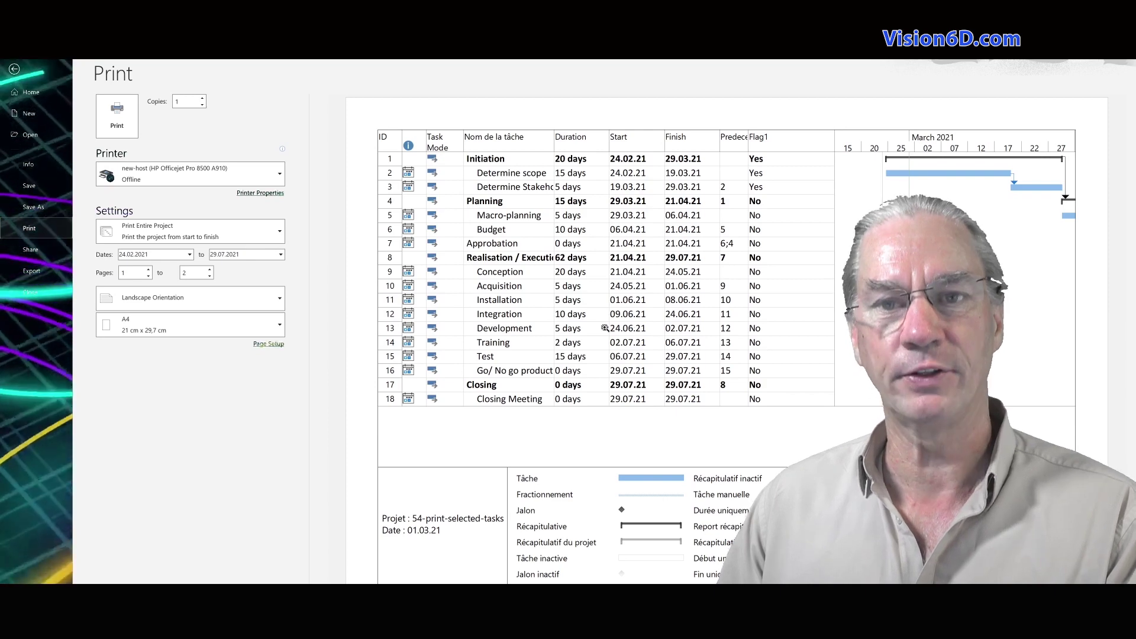
click(16, 69)
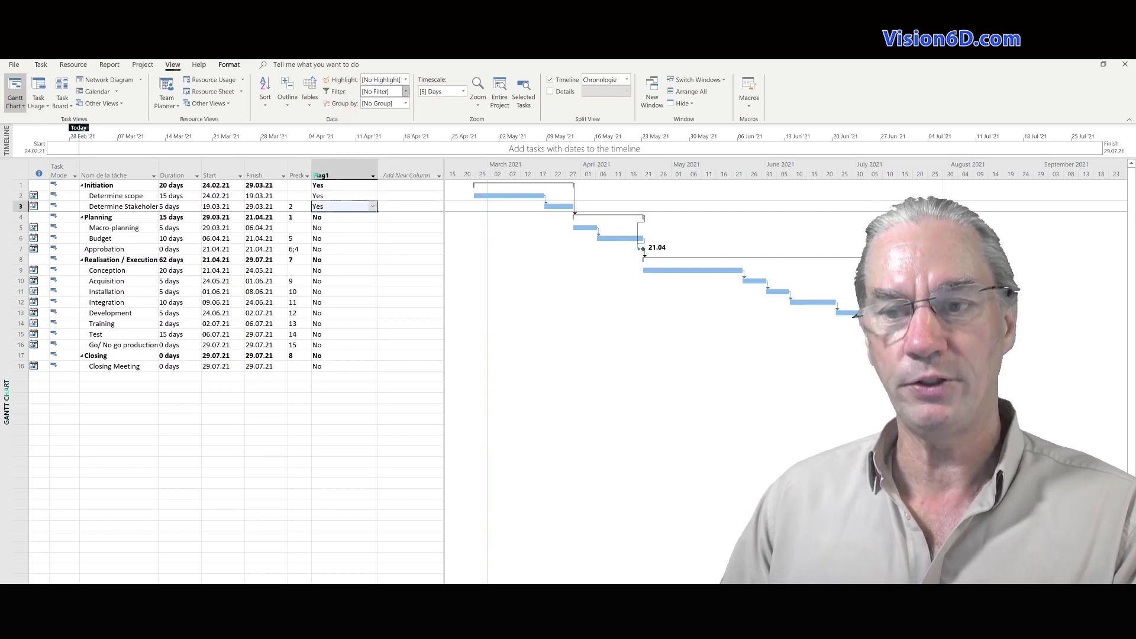
Step: Start a new filter definition from the Filter list
click(409, 95)
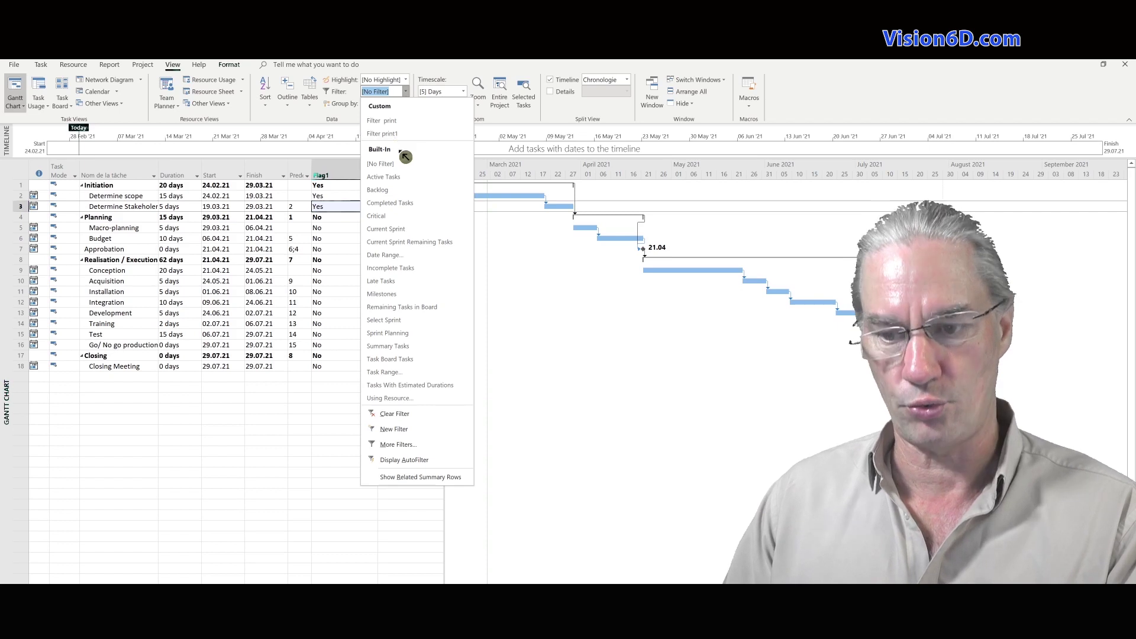
click(415, 437)
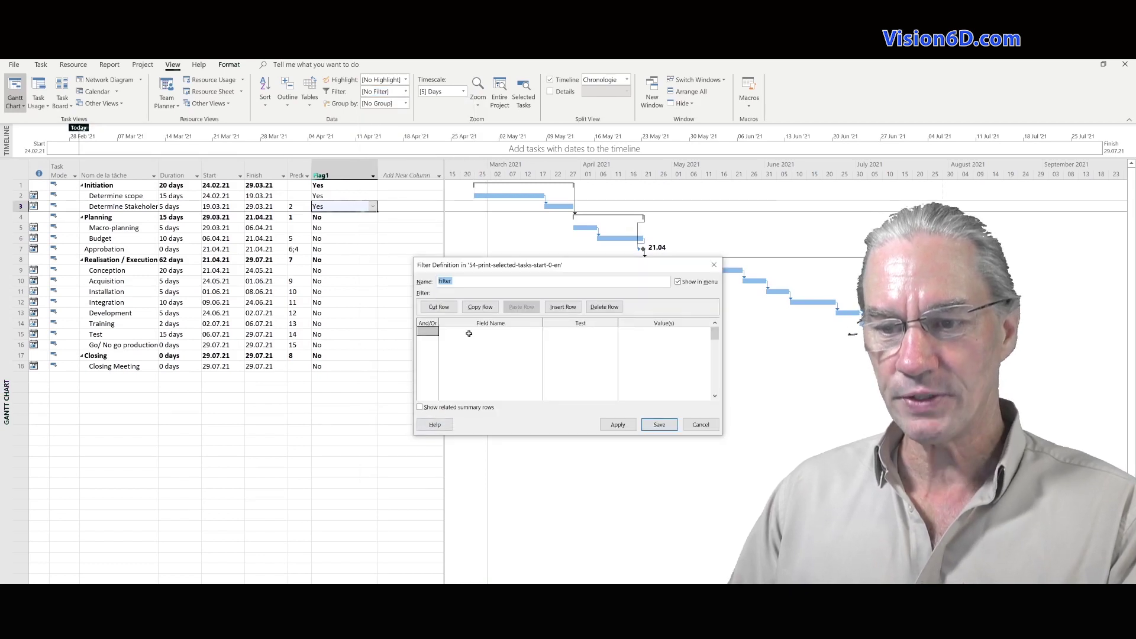
Step: Name the new filter 'Filter print 2' and make its first condition test Flag1
click(452, 281)
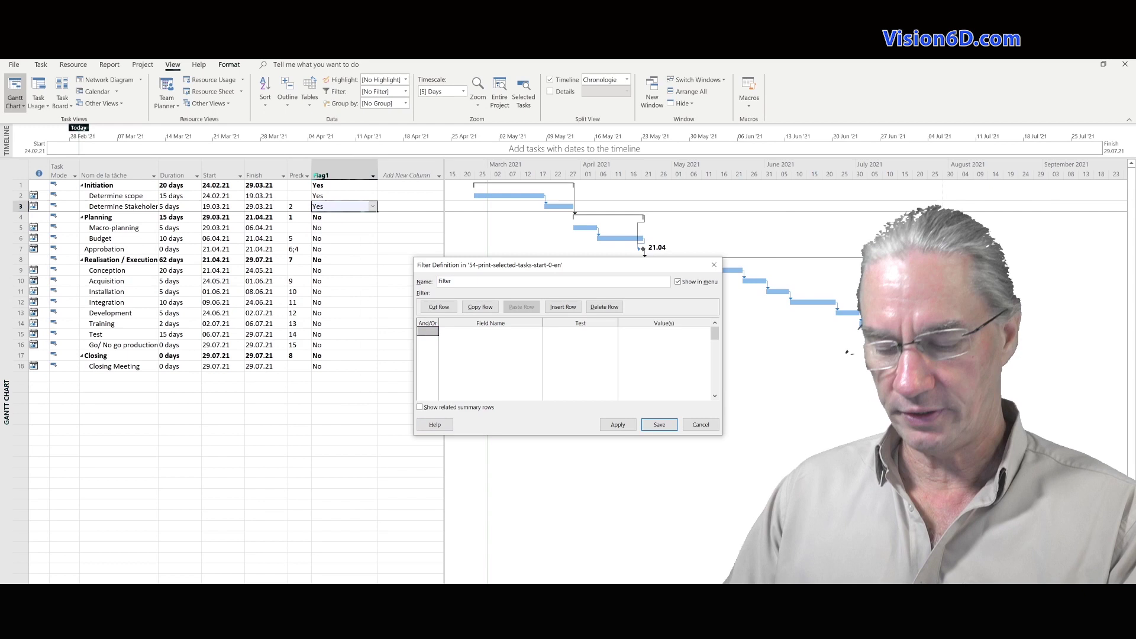
text(pri)
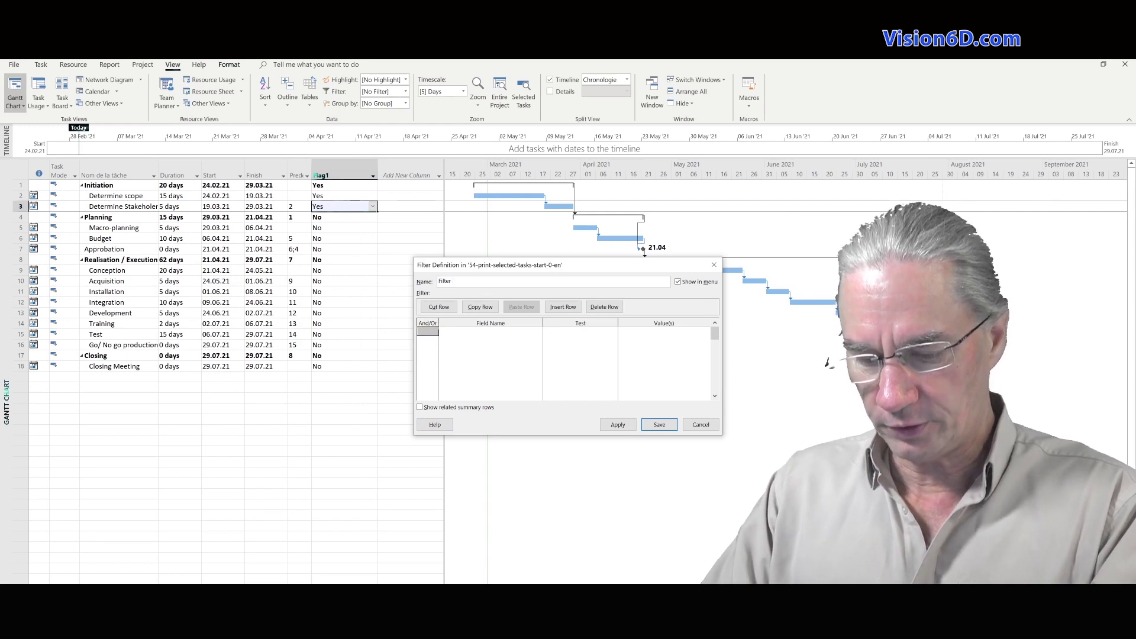
text(nt 2)
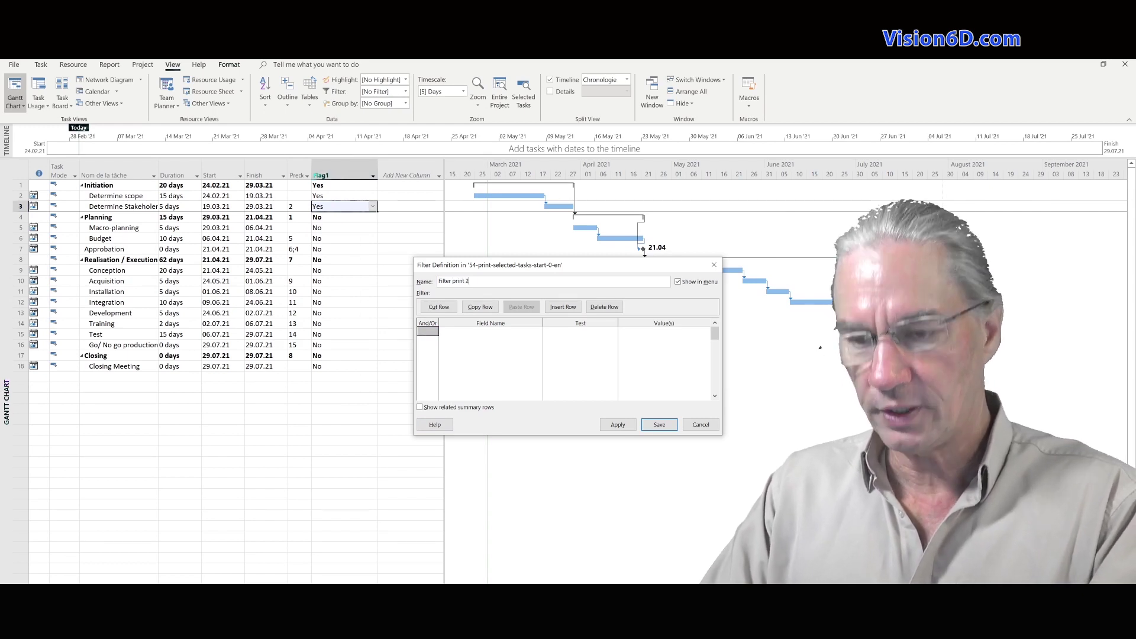
click(506, 333)
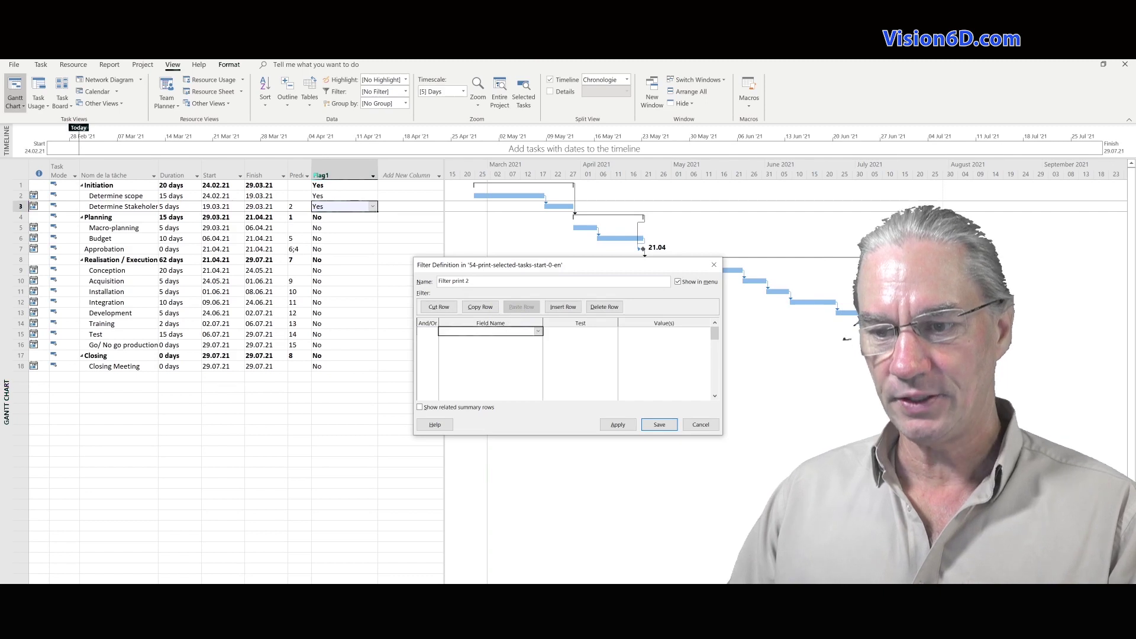
click(540, 333)
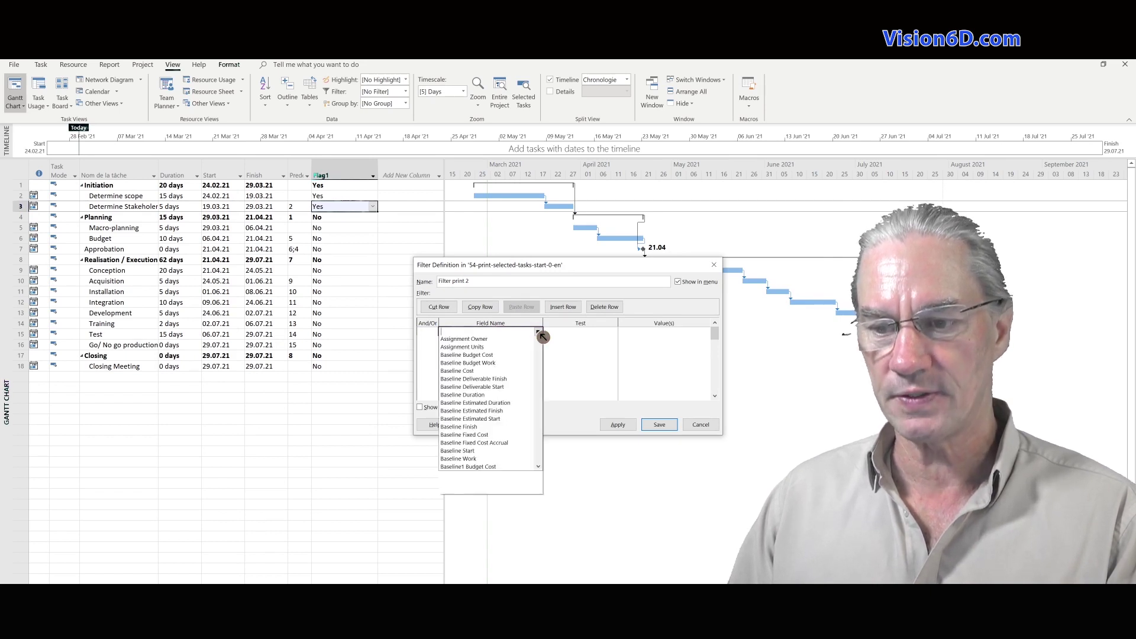
text(f)
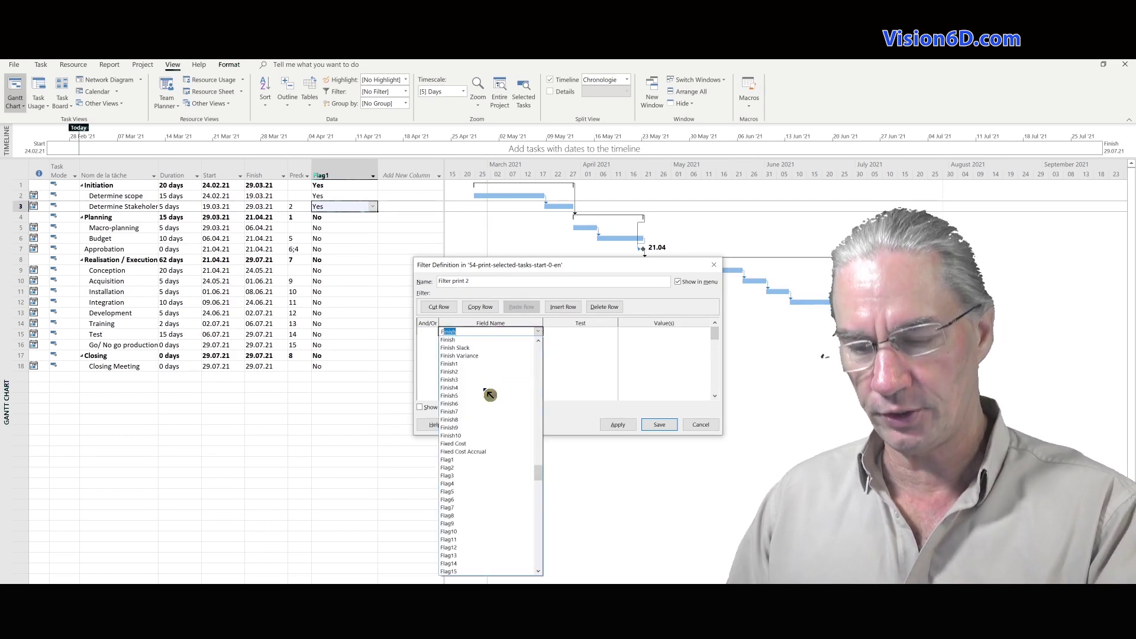
click(467, 460)
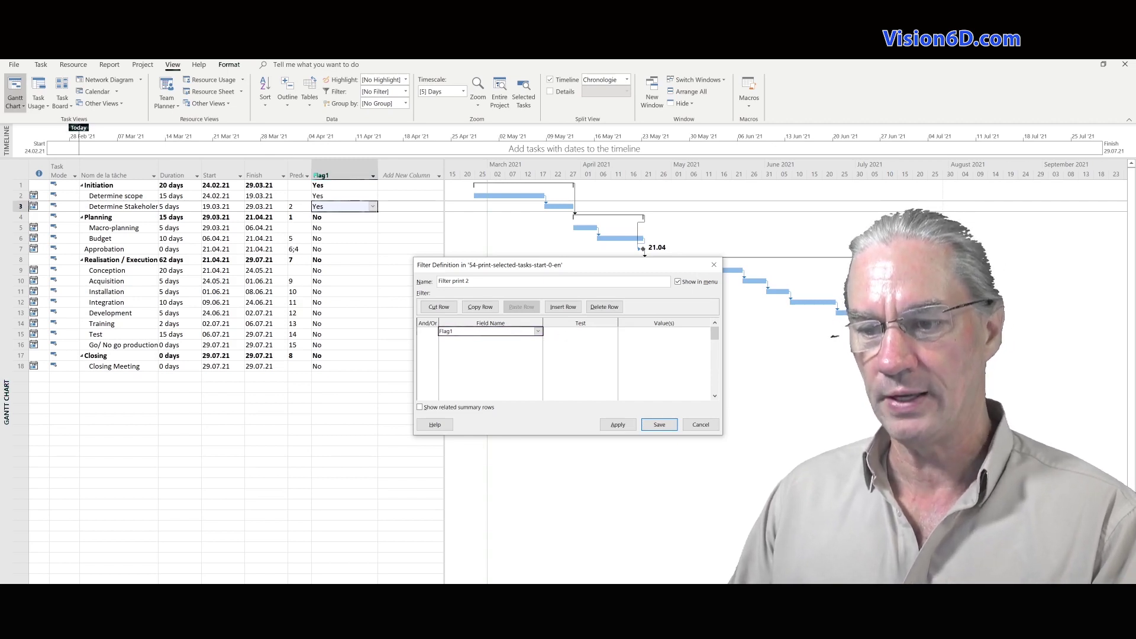
Step: Set the Flag1 condition to equals Yes and save the filter
click(615, 334)
click(616, 335)
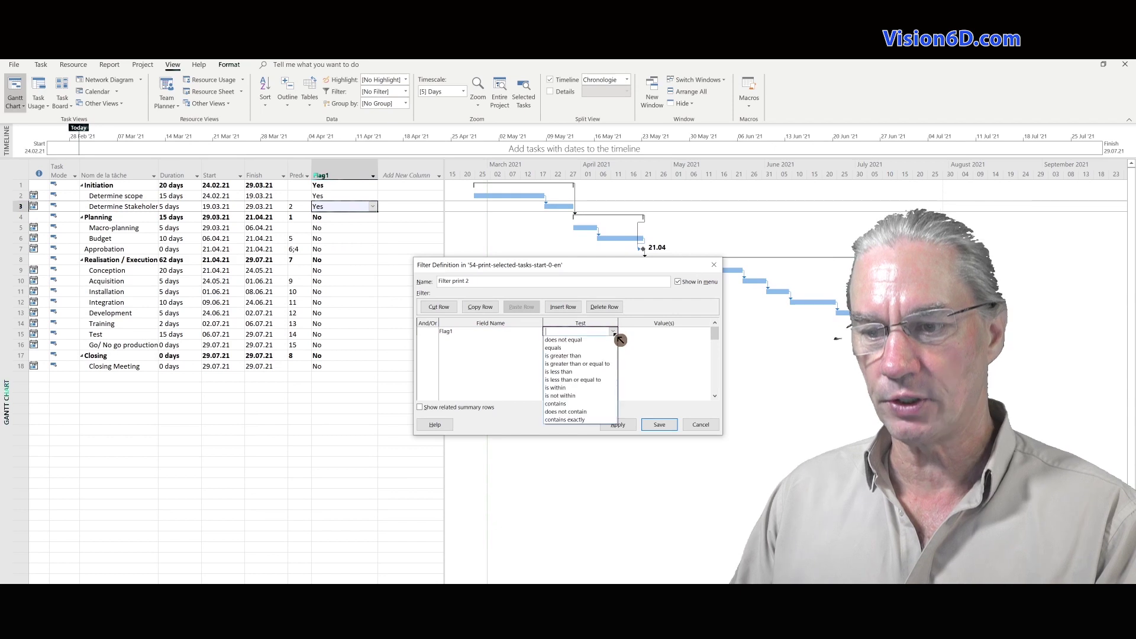
click(565, 348)
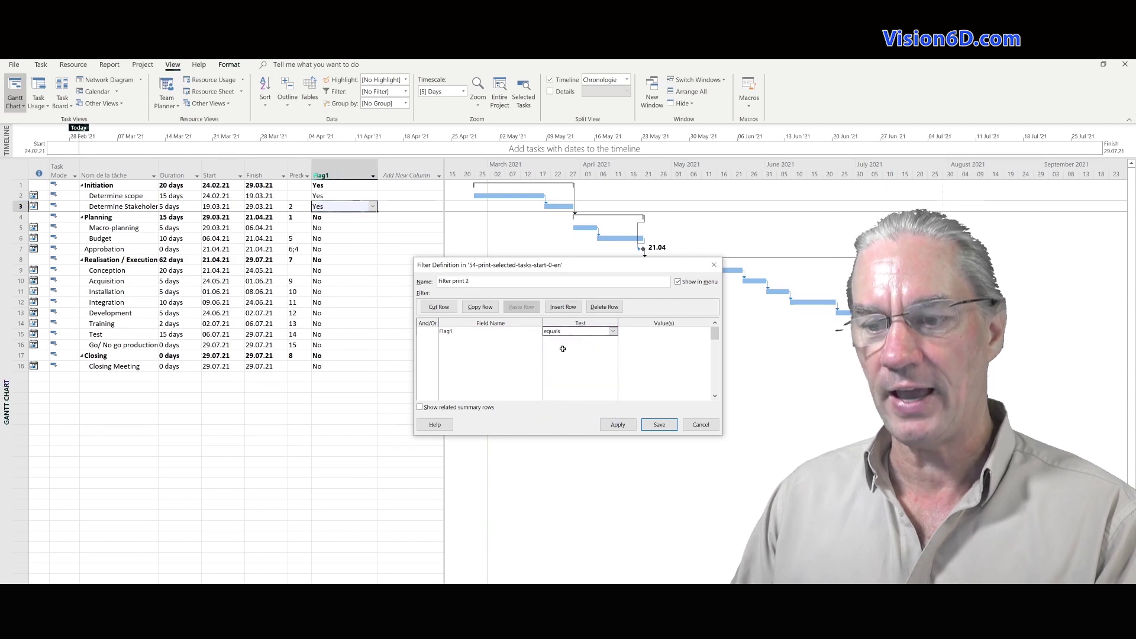
click(696, 332)
click(708, 337)
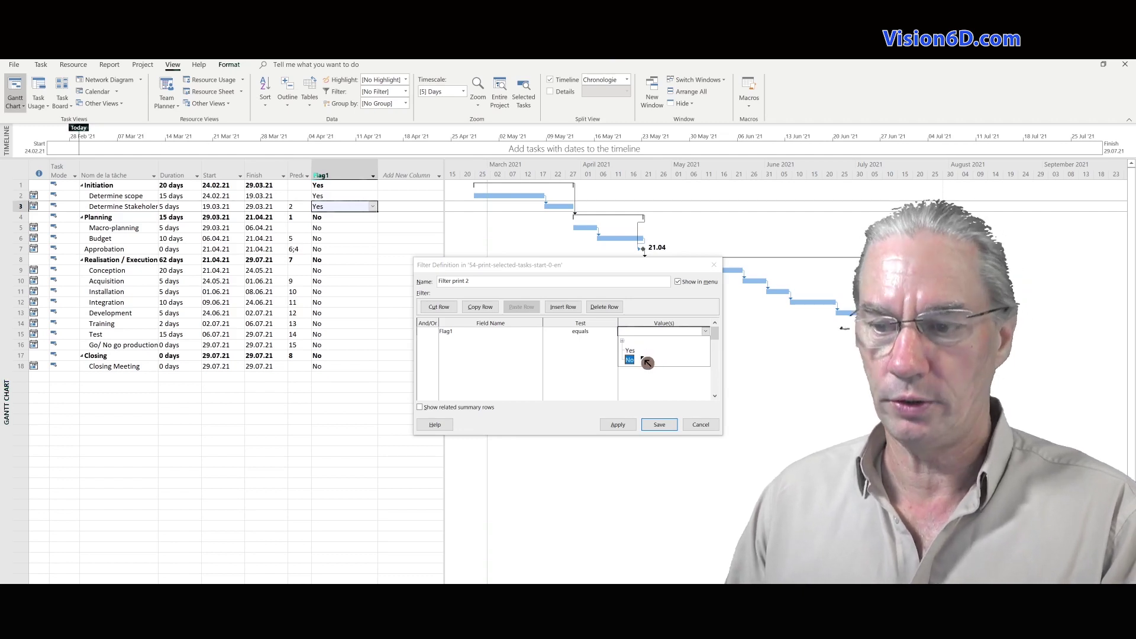
click(631, 350)
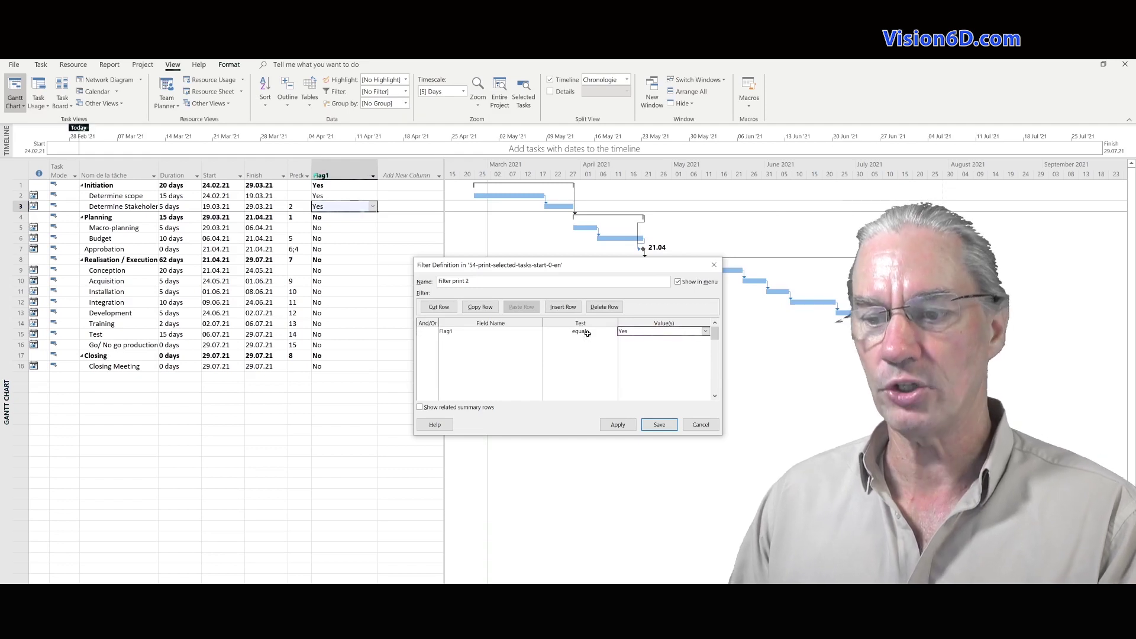
click(672, 426)
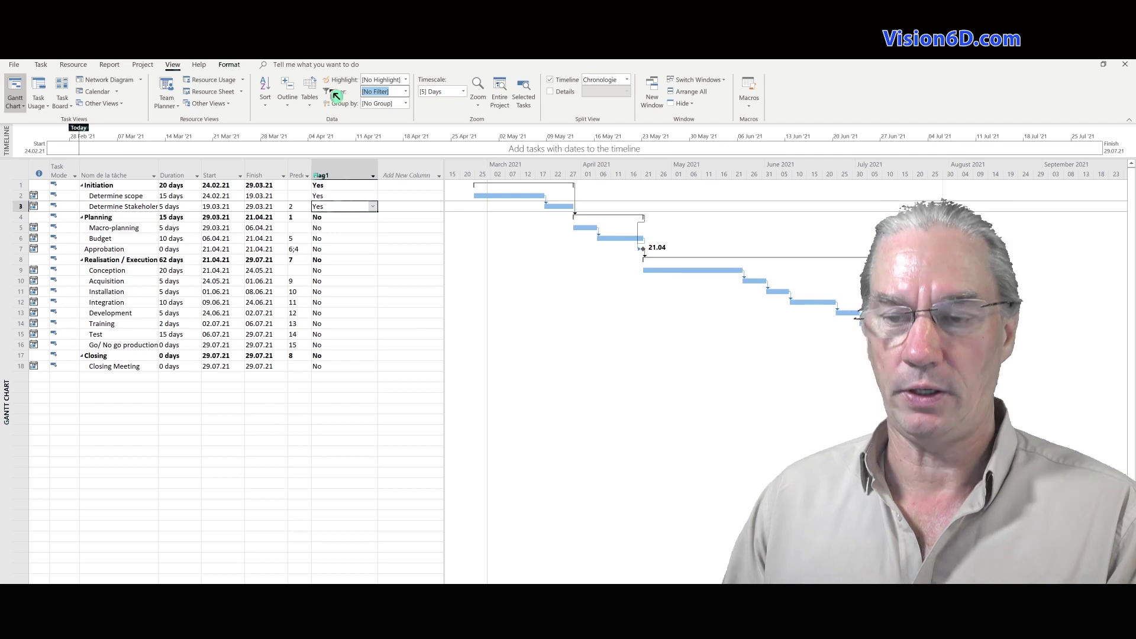
Step: Apply Filter print 2 to show the three flagged tasks, then go to the File page
click(407, 92)
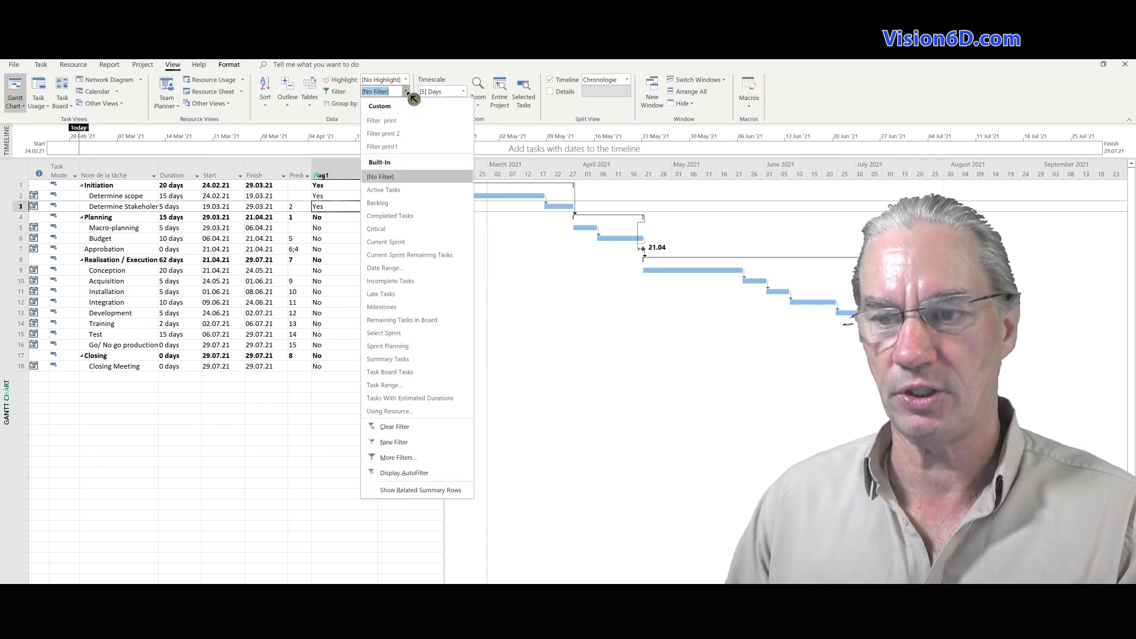
click(409, 138)
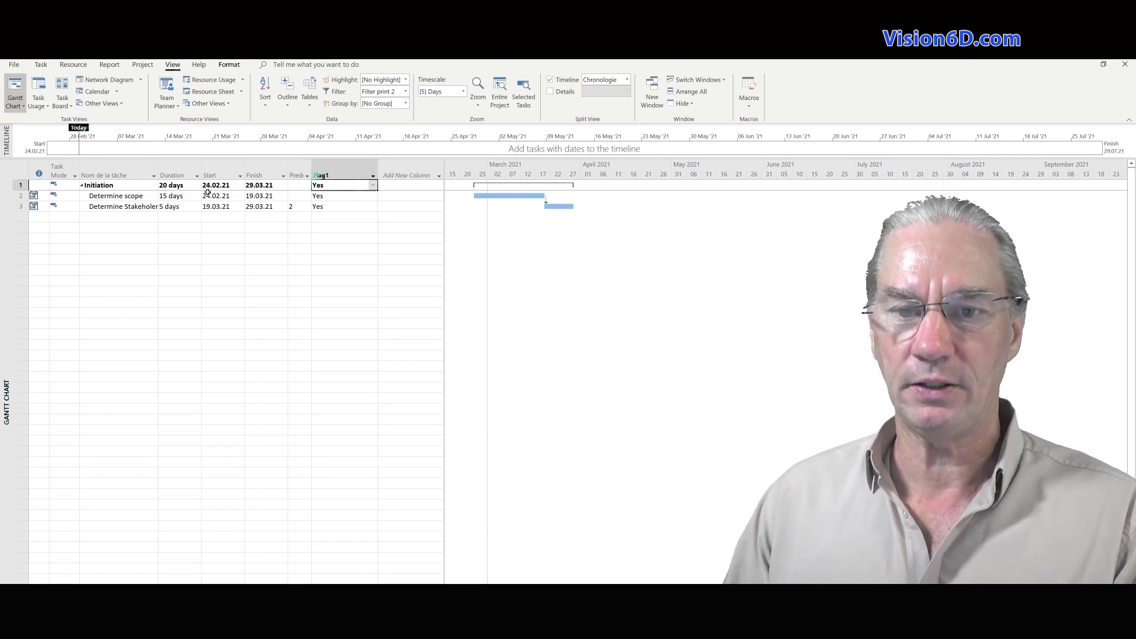
click(14, 65)
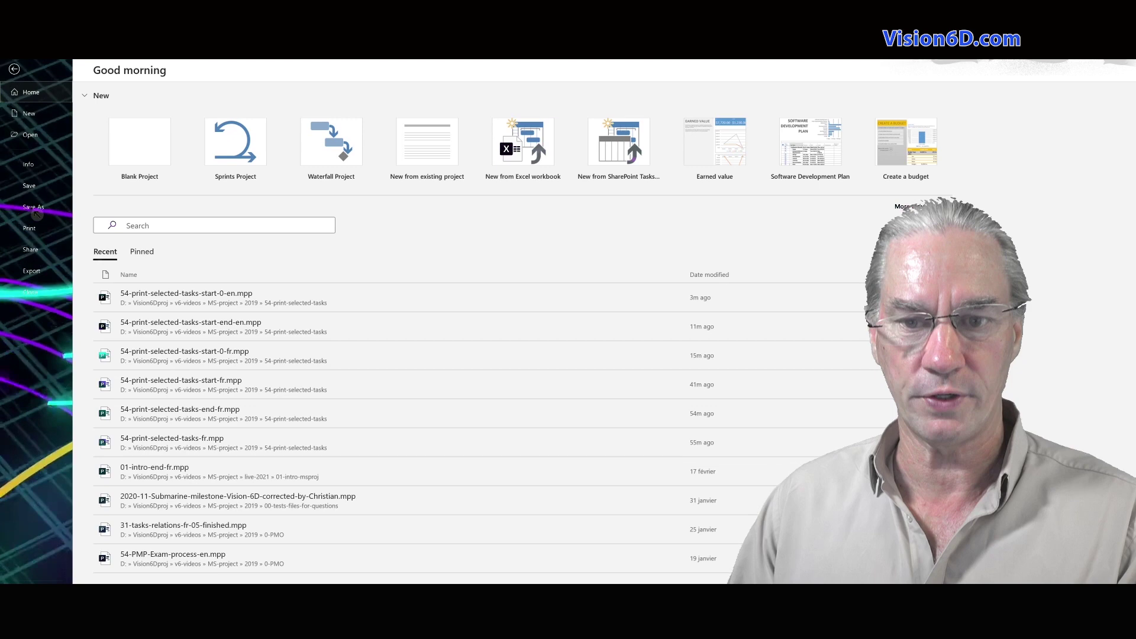
Step: Preview the Flag1-filtered Gantt chart on the Print page, then return to the project
click(38, 234)
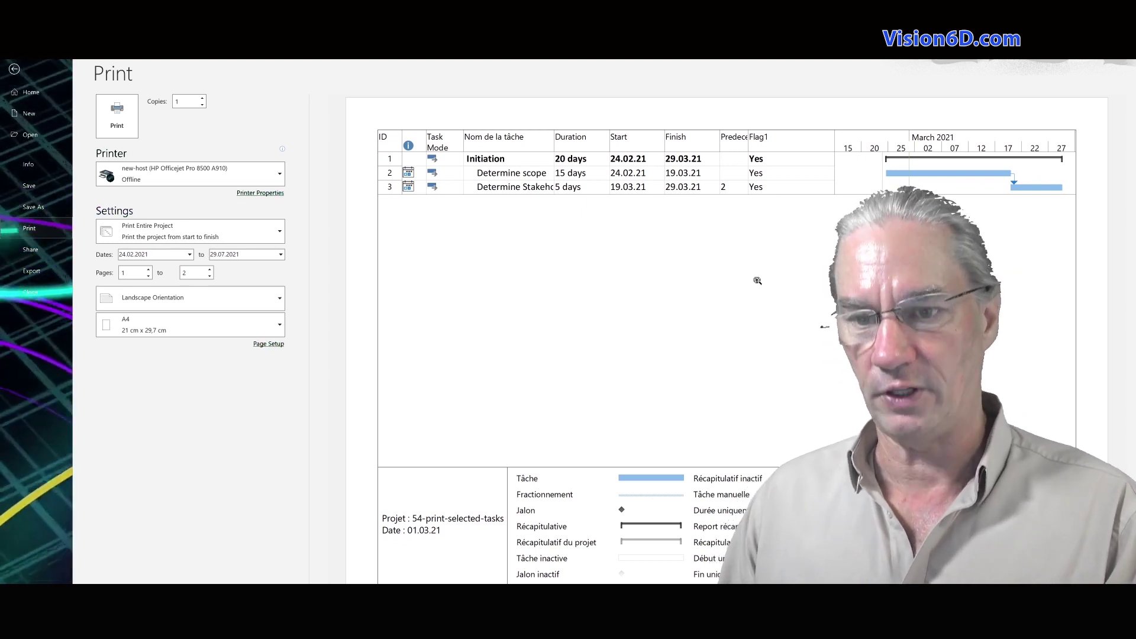
click(17, 69)
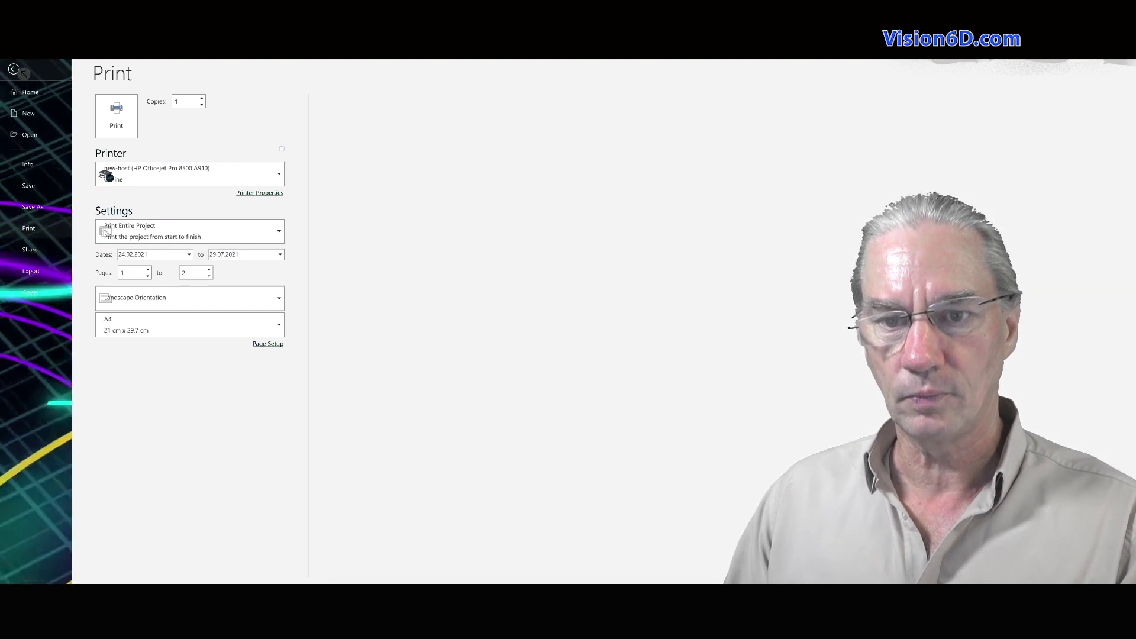